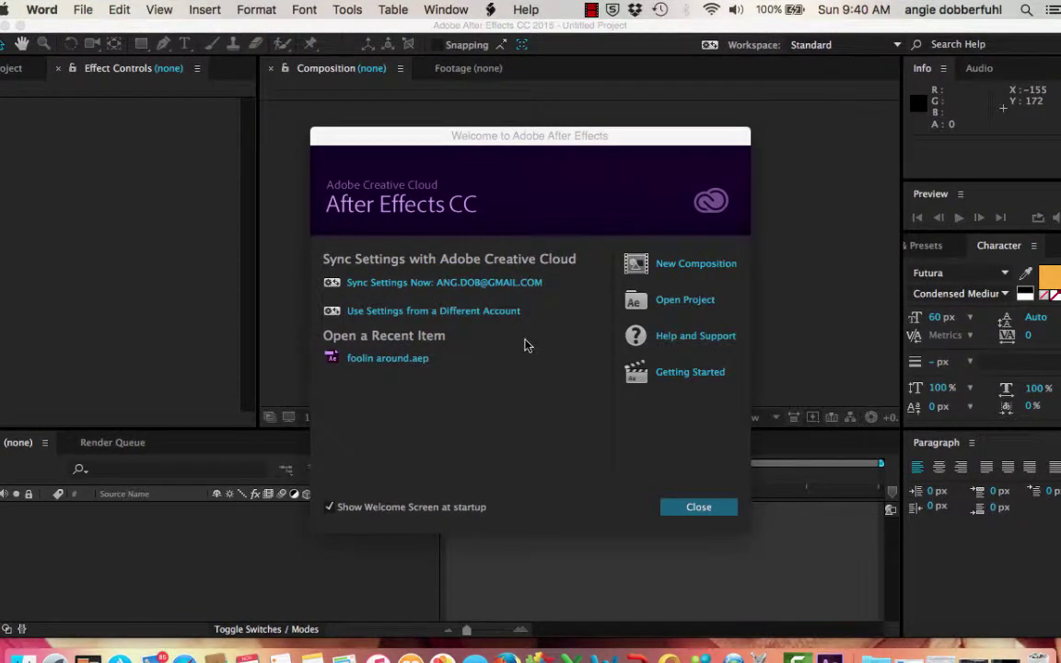
- Dismiss the welcome screen and create a new MAXON CINEMA 4D file named "the wave" in Documents
{"action": "left_click", "coordinate": [697, 509]}
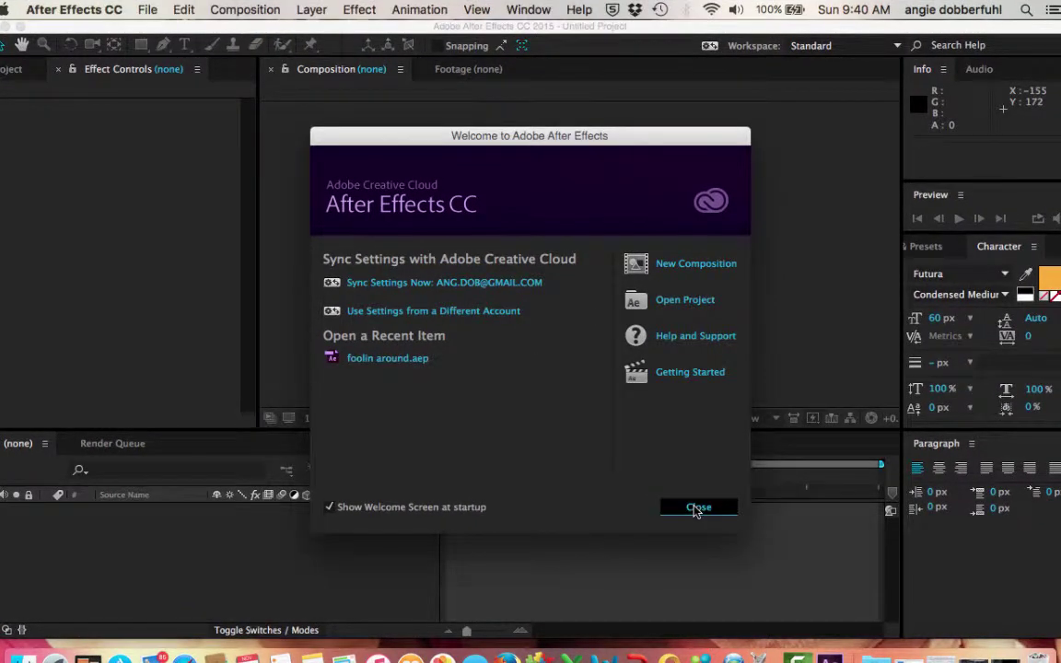
{"action": "left_click", "coordinate": [149, 11]}
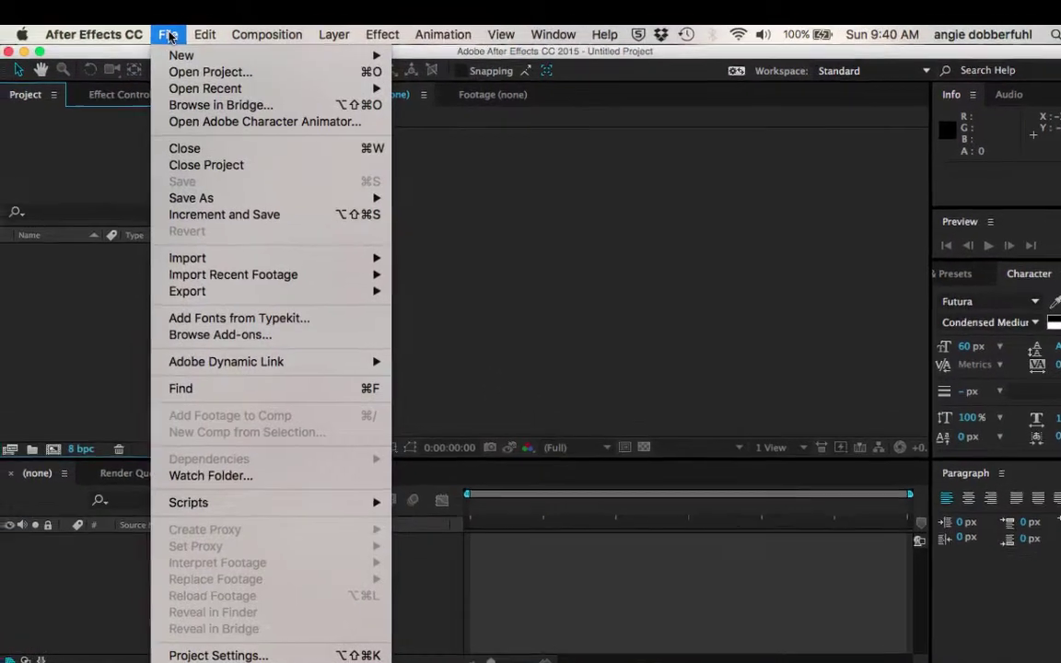
{"action": "mouse_move", "coordinate": [171, 65]}
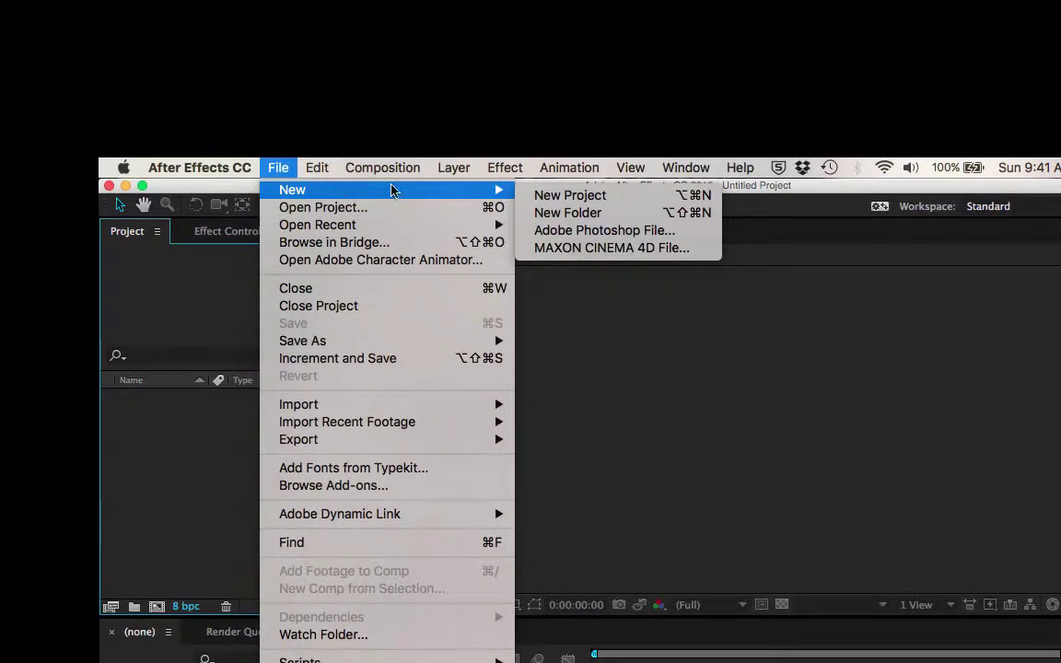
{"action": "left_click", "coordinate": [556, 254]}
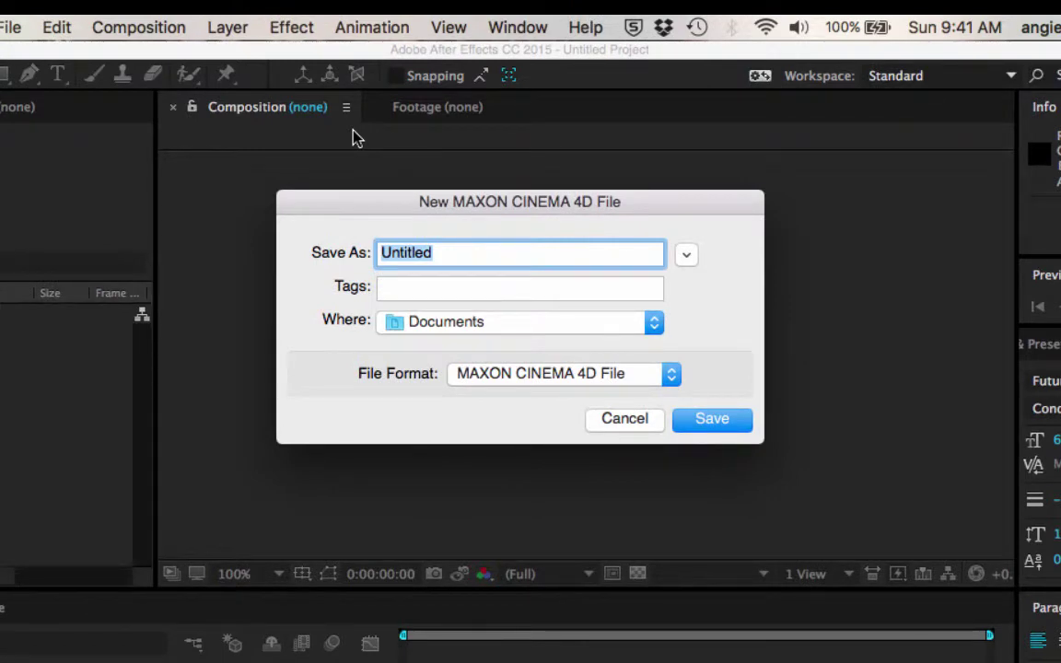
{"action": "type", "text": "the wa"}
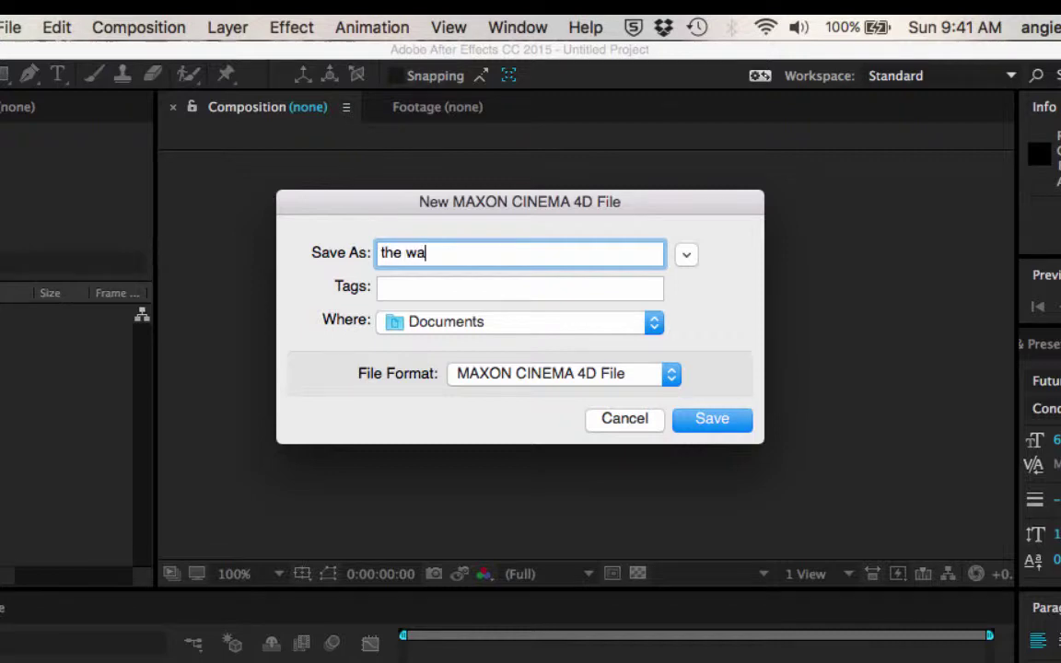
{"action": "type", "text": "ve"}
{"action": "key", "text": "Return"}
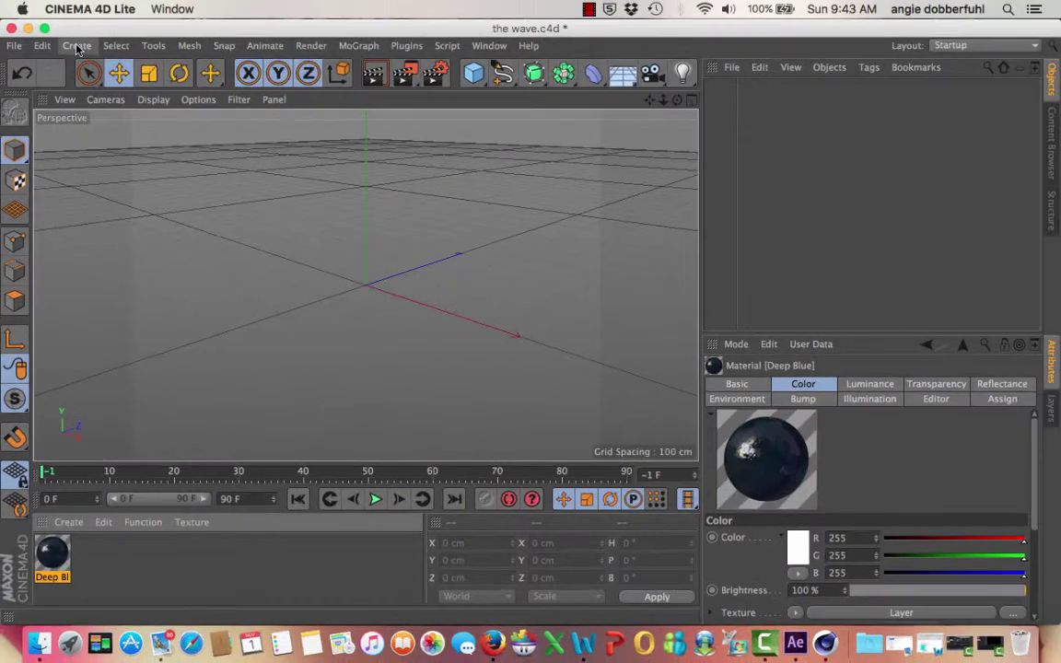
- Add a Figure object to the scene and move it slightly to about X 3.9 cm, Z -3.9 cm
{"action": "left_click", "coordinate": [104, 61]}
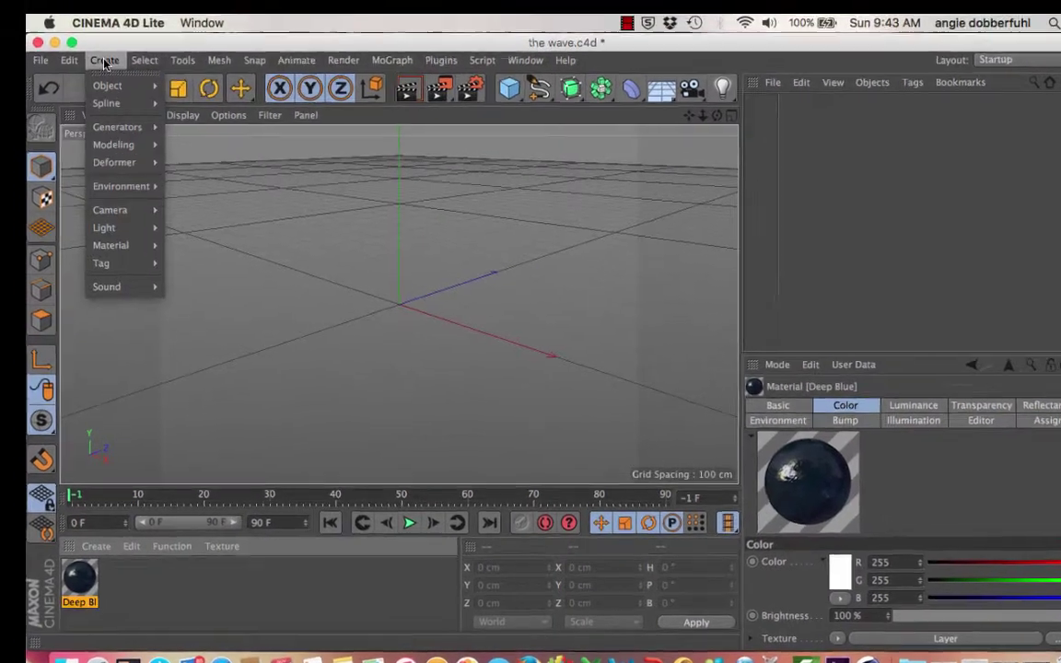
{"action": "mouse_move", "coordinate": [107, 86]}
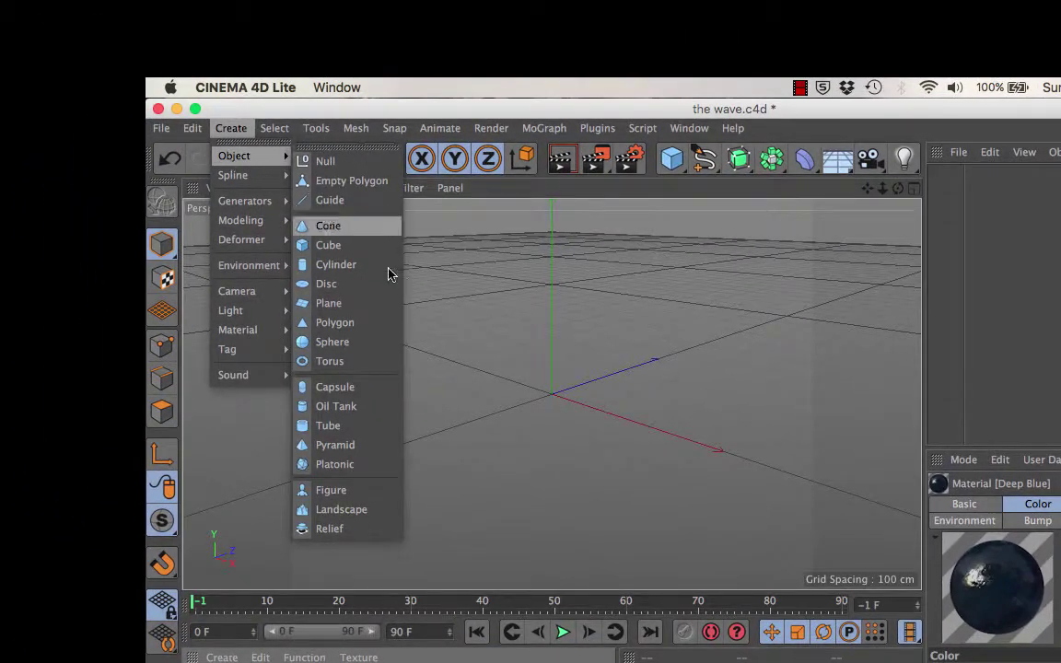
{"action": "left_click", "coordinate": [369, 498]}
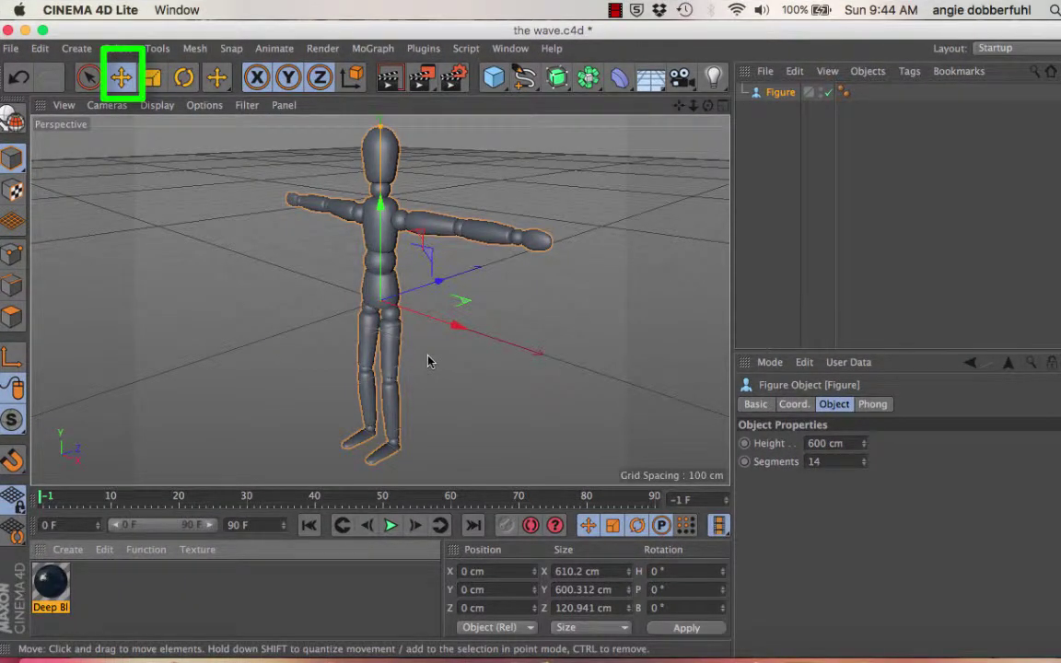
{"action": "left_click_drag", "start_coordinate": [464, 339], "coordinate": [436, 287]}
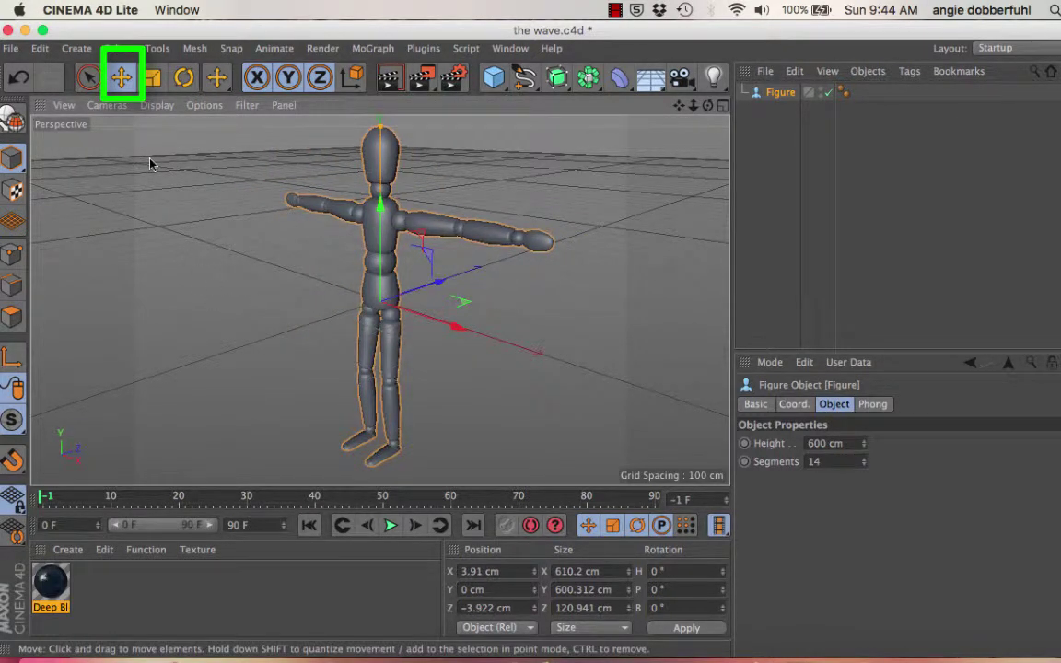
- Scale the whole figure down to about 564 cm tall and rotate it very slightly
{"action": "left_click", "coordinate": [155, 80]}
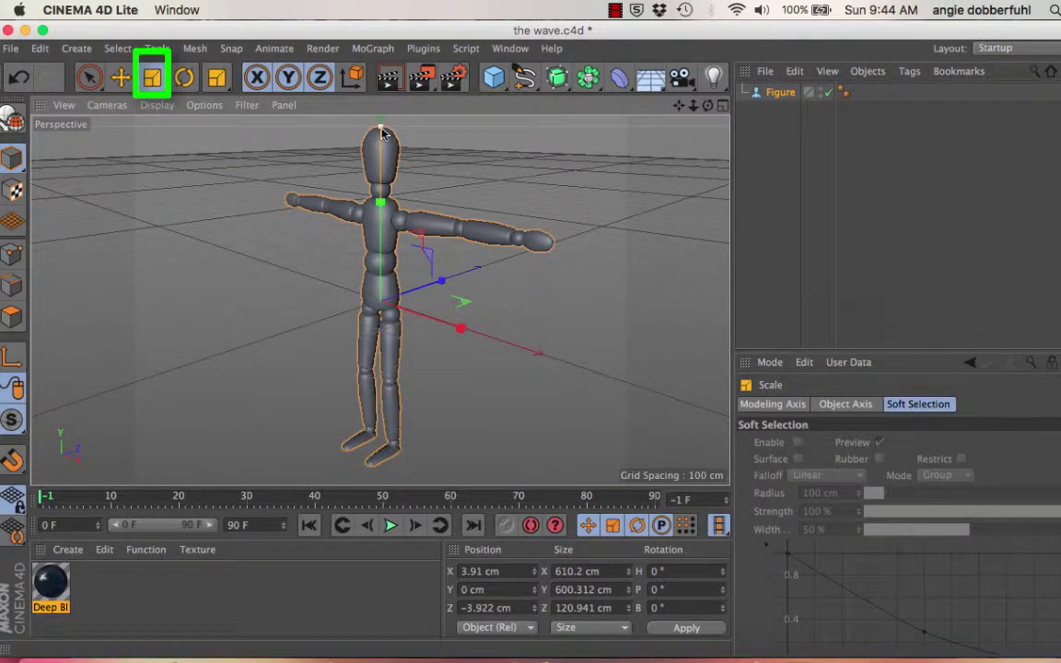
{"action": "mouse_move", "coordinate": [384, 133]}
{"action": "left_mouse_down"}
{"action": "mouse_move", "coordinate": [387, 190]}
{"action": "mouse_move", "coordinate": [385, 148]}
{"action": "left_mouse_up"}
{"action": "left_click", "coordinate": [184, 77]}
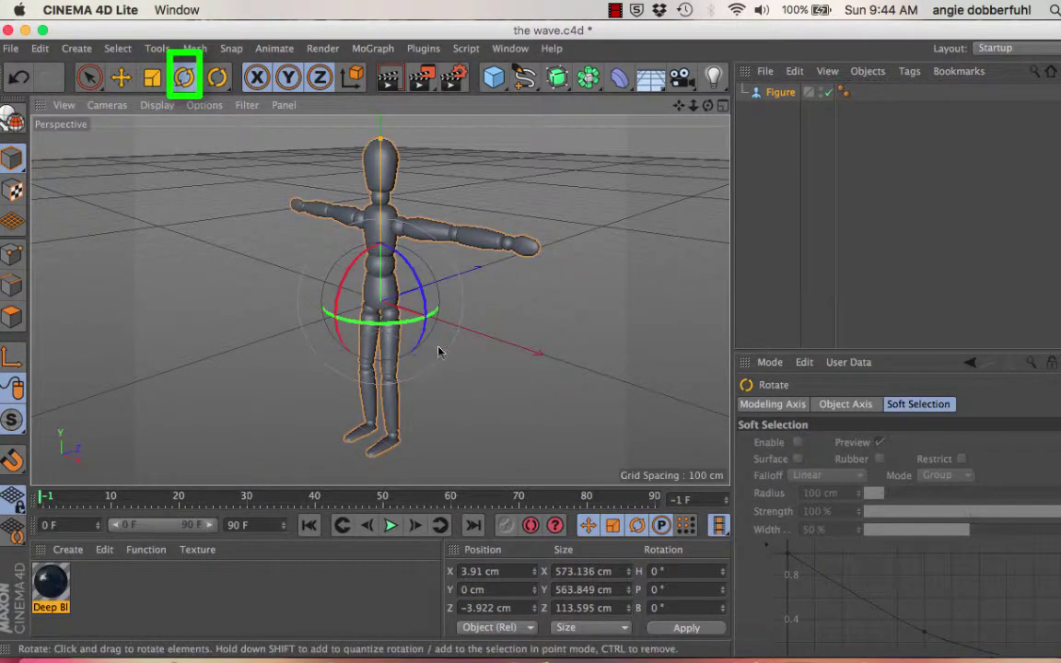
{"action": "mouse_move", "coordinate": [427, 330]}
{"action": "left_mouse_down"}
{"action": "mouse_move", "coordinate": [427, 348]}
{"action": "mouse_move", "coordinate": [427, 324]}
{"action": "left_mouse_up"}
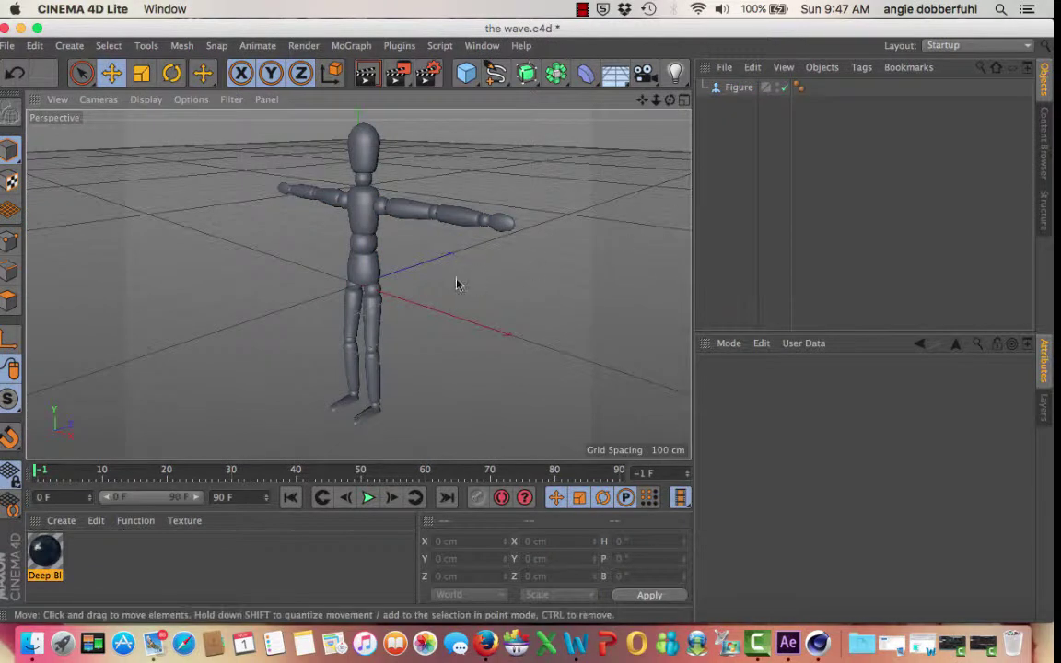
- Make the Figure object editable, converting it into separate polygon body parts, and clear the selection
{"action": "left_click", "coordinate": [360, 236]}
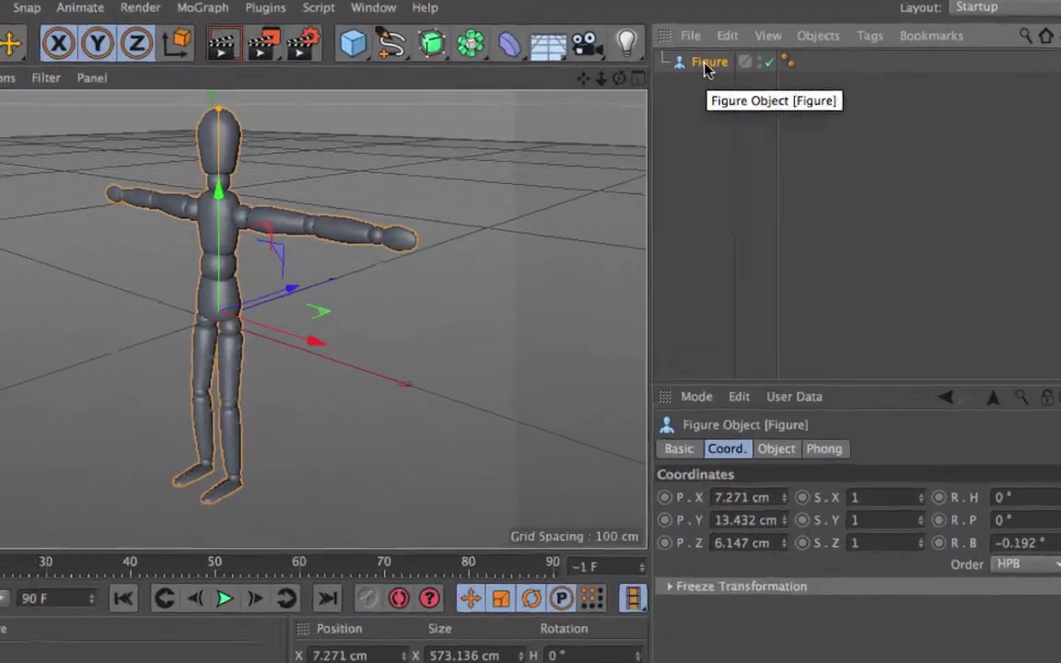
{"action": "right_click", "coordinate": [707, 71]}
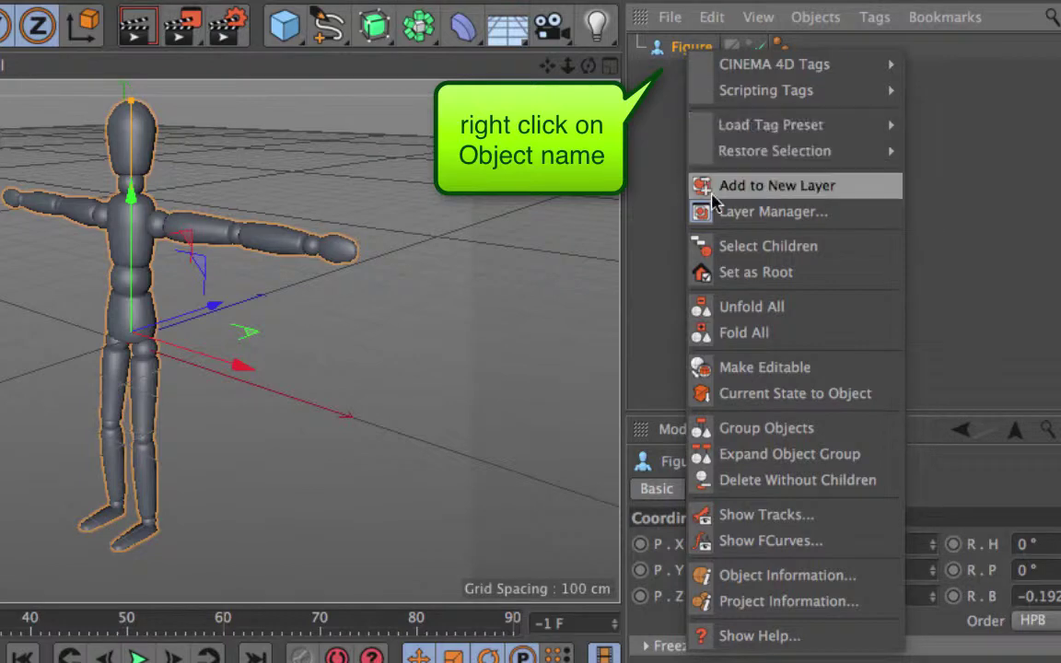
{"action": "left_click", "coordinate": [731, 369]}
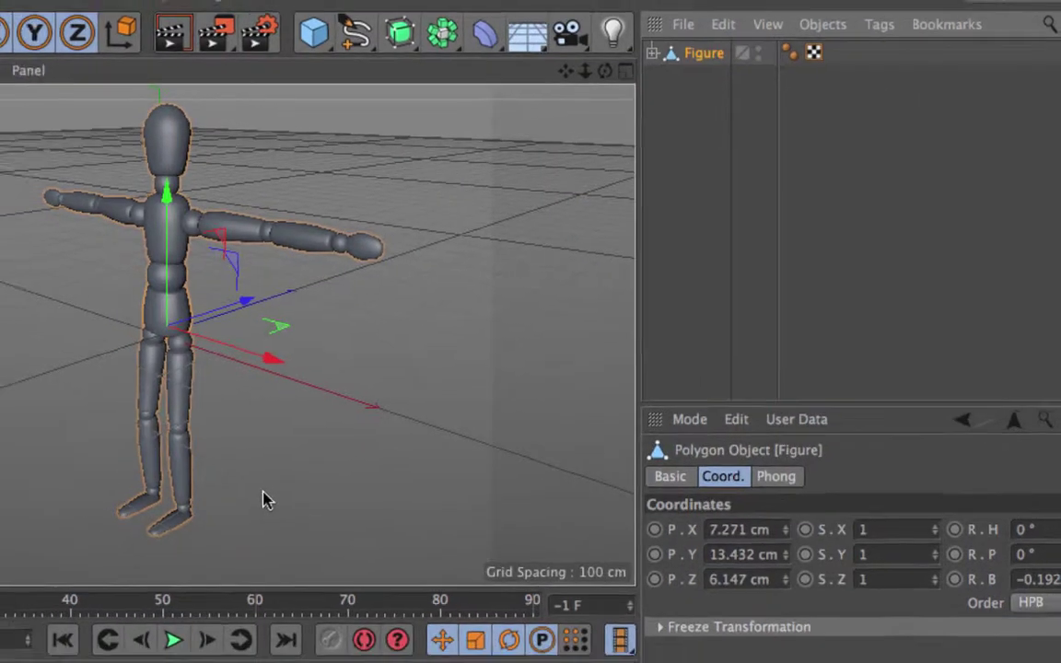
{"action": "left_click", "coordinate": [231, 513]}
- Select the left hand, left lower arm and left upper arm in turn to examine the figure's individual parts
{"action": "left_click", "coordinate": [514, 239]}
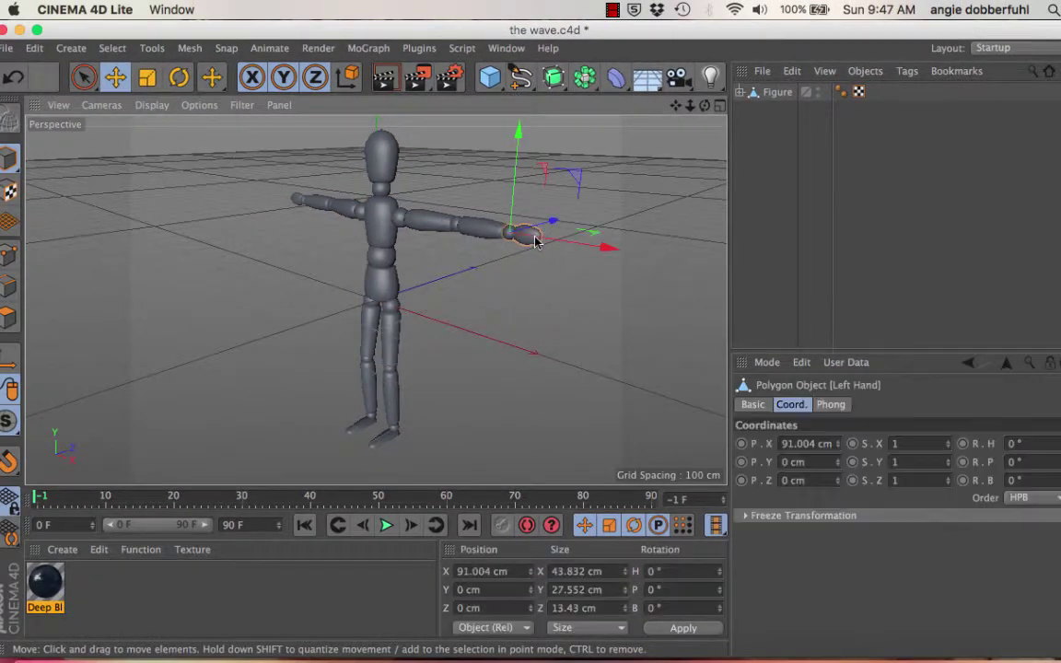
{"action": "left_click", "coordinate": [438, 219]}
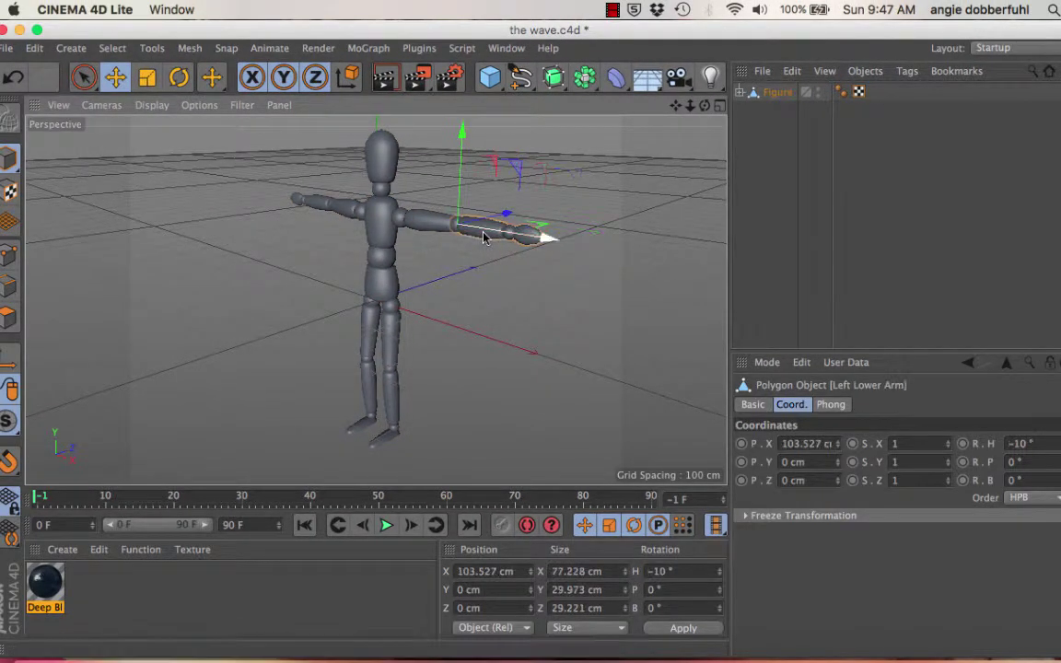
{"action": "left_click", "coordinate": [426, 227]}
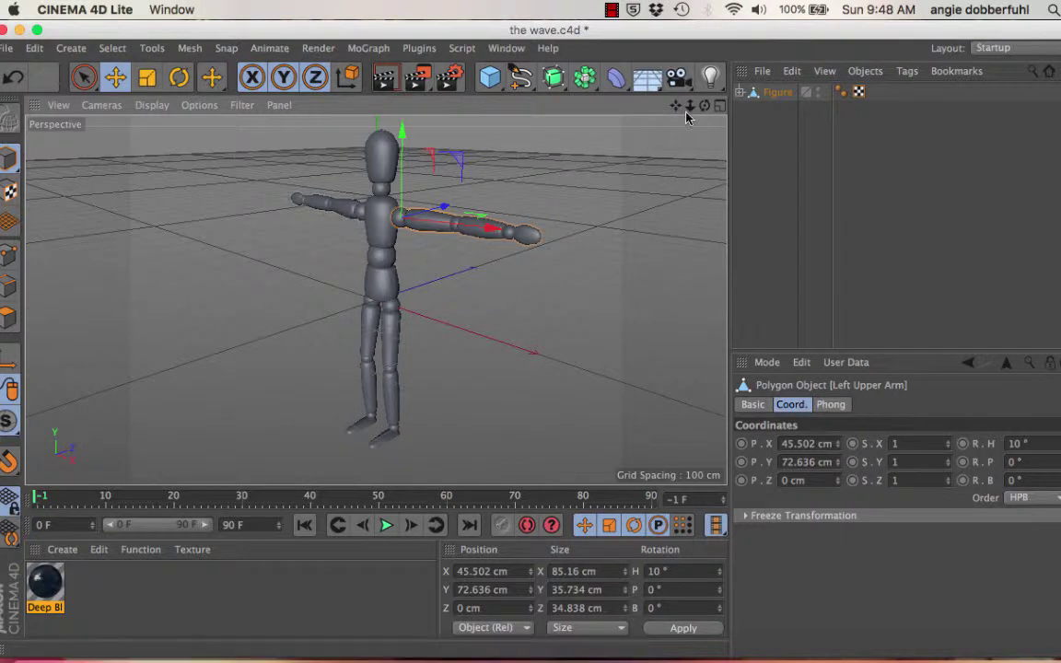
- Expand the Figure hierarchy along with its Left Thigh, Right Thigh and Upper Body groups
{"action": "left_click", "coordinate": [742, 93]}
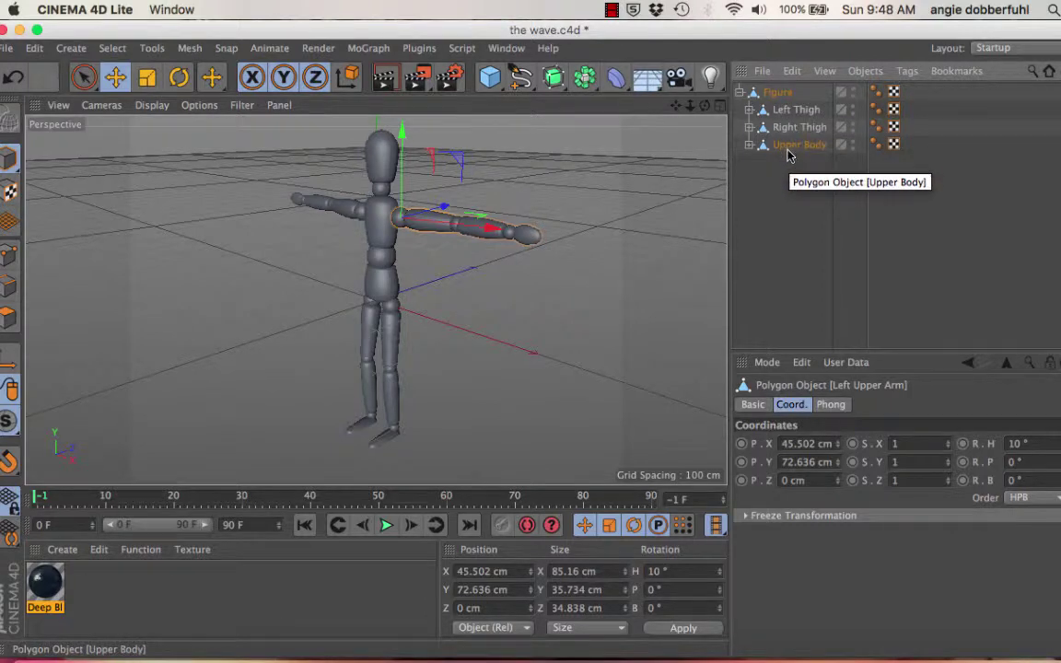
{"action": "left_click", "coordinate": [749, 110]}
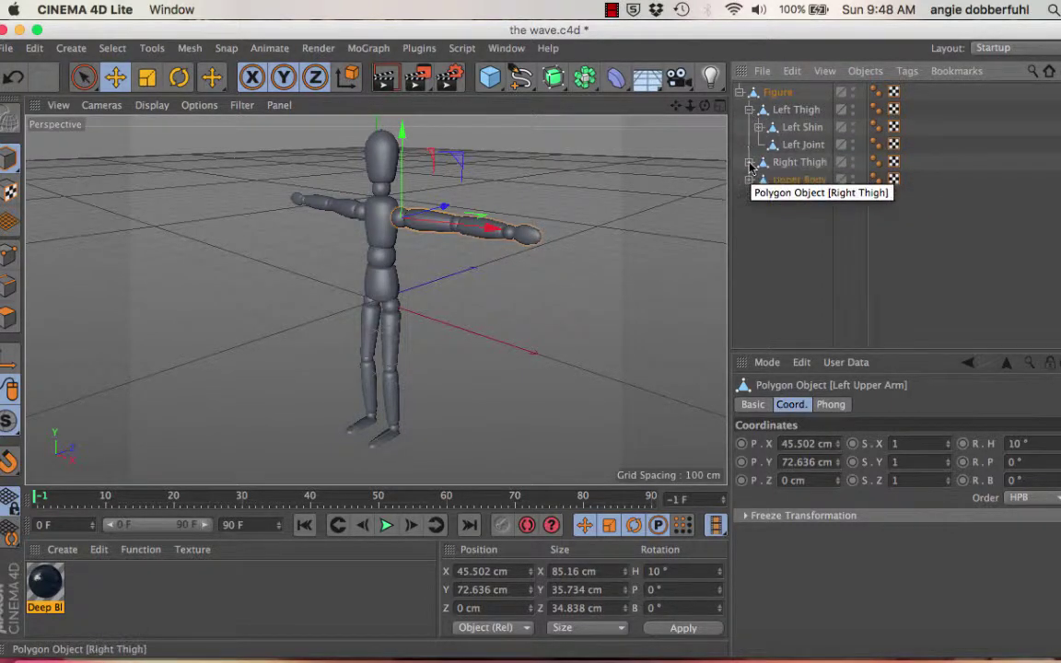
{"action": "left_click", "coordinate": [749, 162]}
{"action": "left_click", "coordinate": [749, 216]}
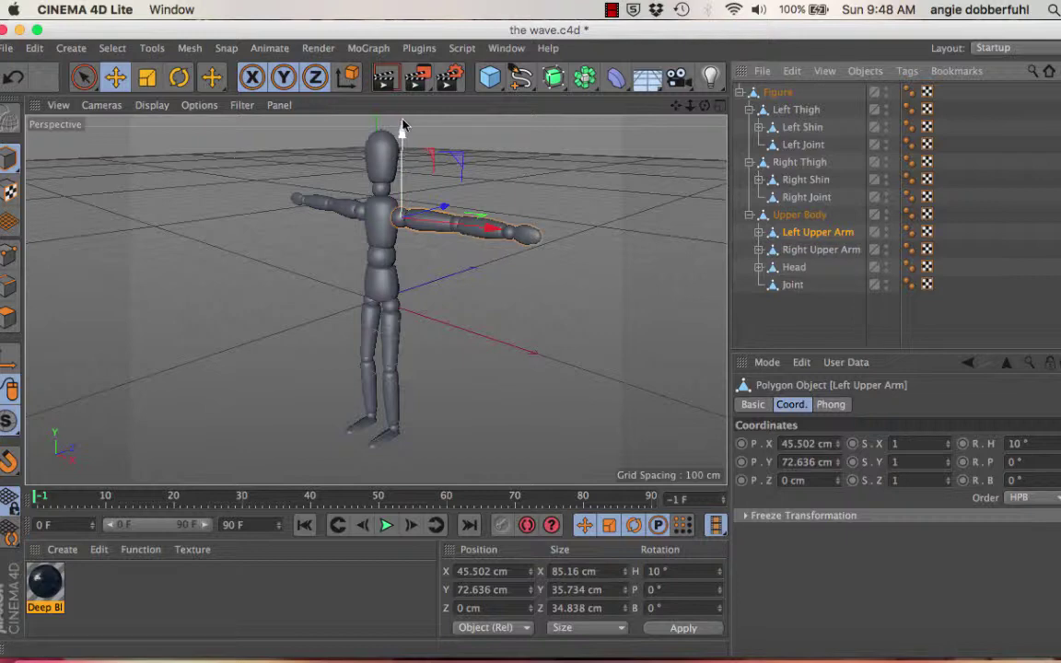
- Rotate the left upper arm with the Rotate tool so the arm hangs down beside the body
{"action": "left_click", "coordinate": [178, 77]}
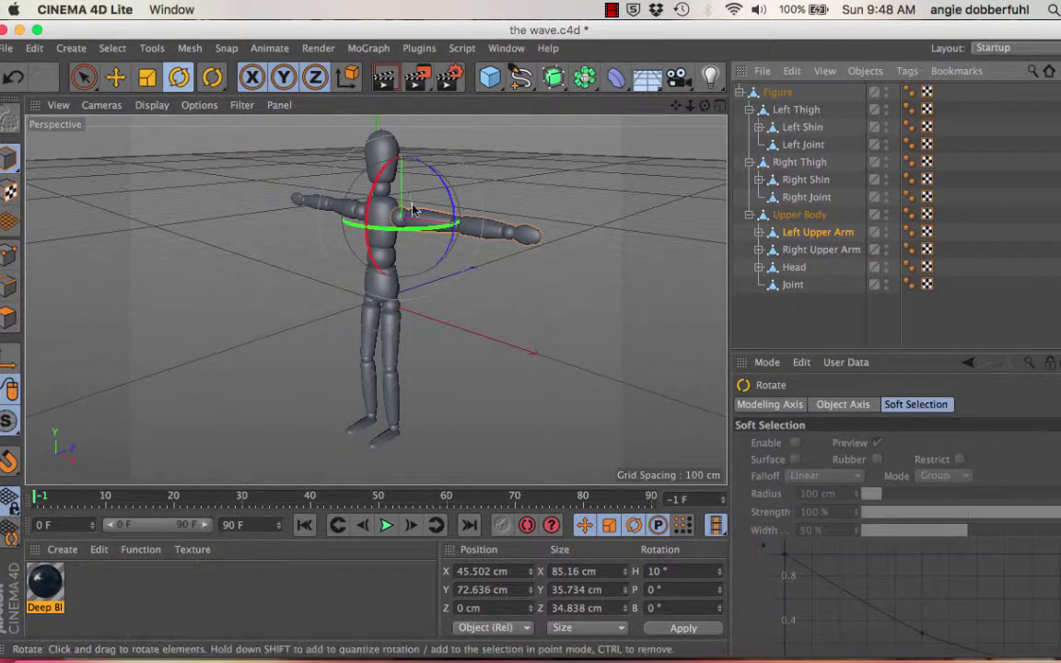
{"action": "left_click_drag", "start_coordinate": [428, 228], "coordinate": [426, 232]}
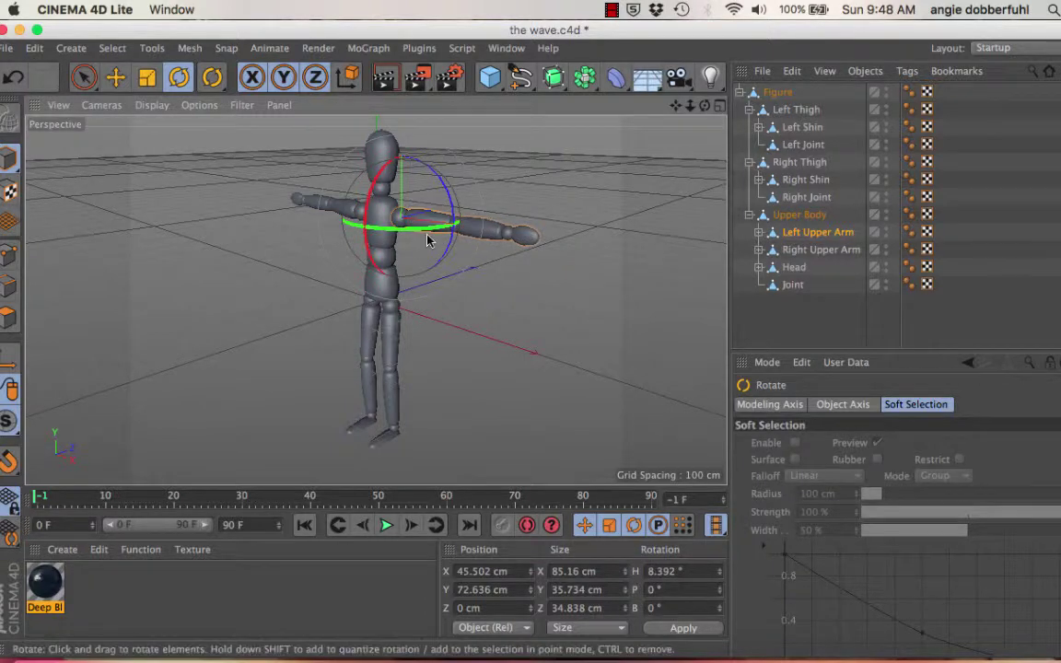
{"action": "left_click_drag", "start_coordinate": [442, 191], "coordinate": [464, 284]}
- Rotate the right upper arm down beside the body to a bank of about -71° and clear the selection
{"action": "left_click", "coordinate": [333, 201]}
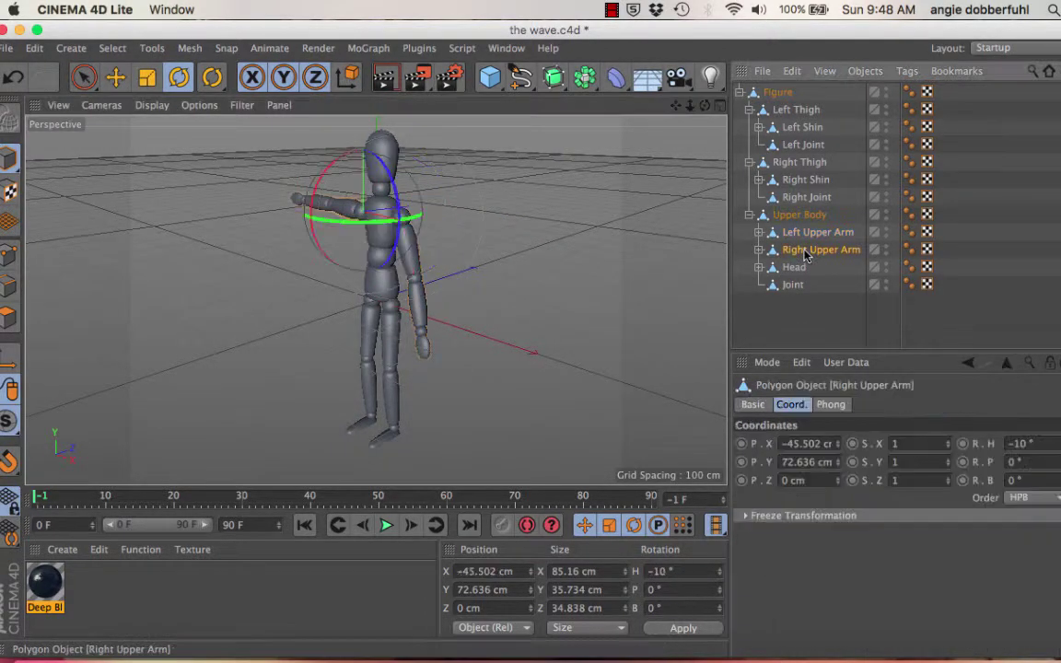
{"action": "left_click_drag", "start_coordinate": [401, 204], "coordinate": [361, 158]}
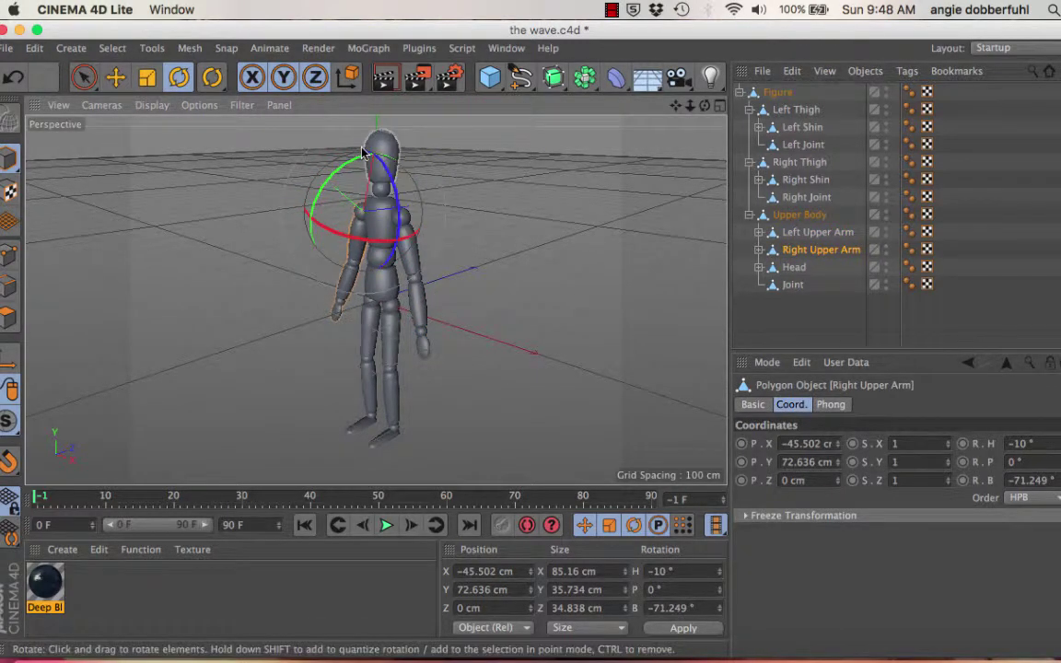
{"action": "left_click", "coordinate": [561, 358]}
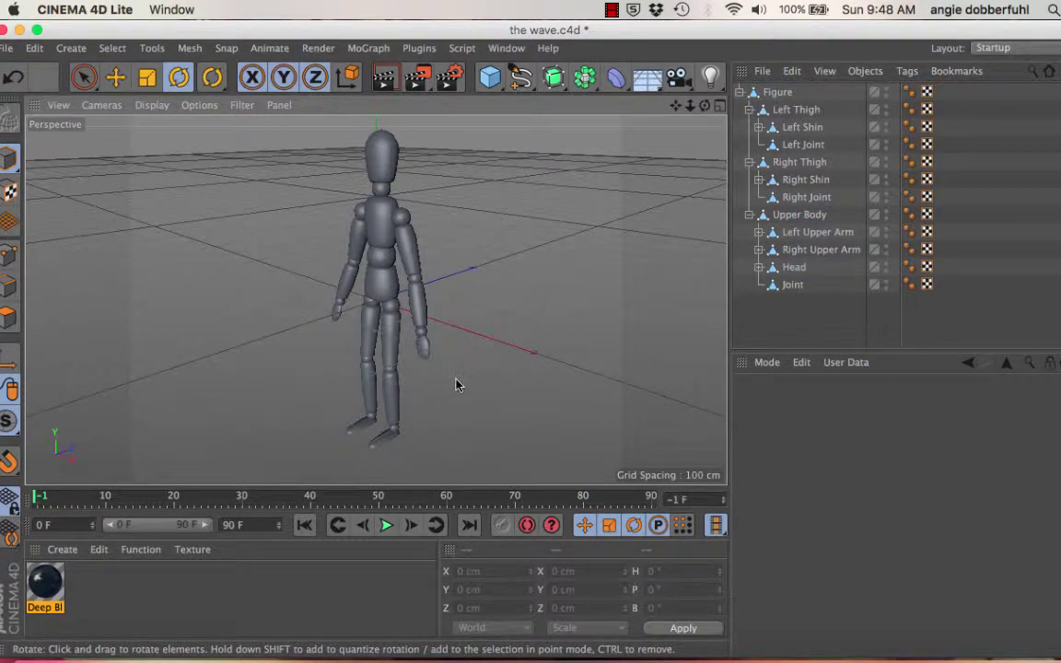
- Orbit the view to face the figure from the front and switch the layout to Animation
{"action": "left_click_drag", "start_coordinate": [457, 386], "coordinate": [572, 367], "text": "alt"}
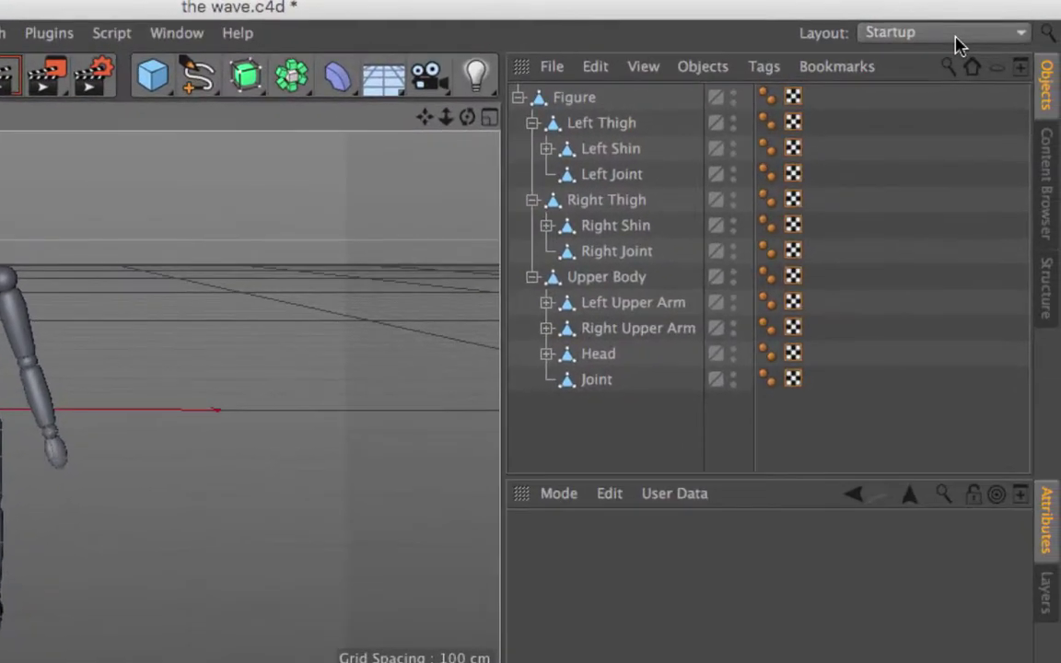
{"action": "left_click", "coordinate": [959, 37]}
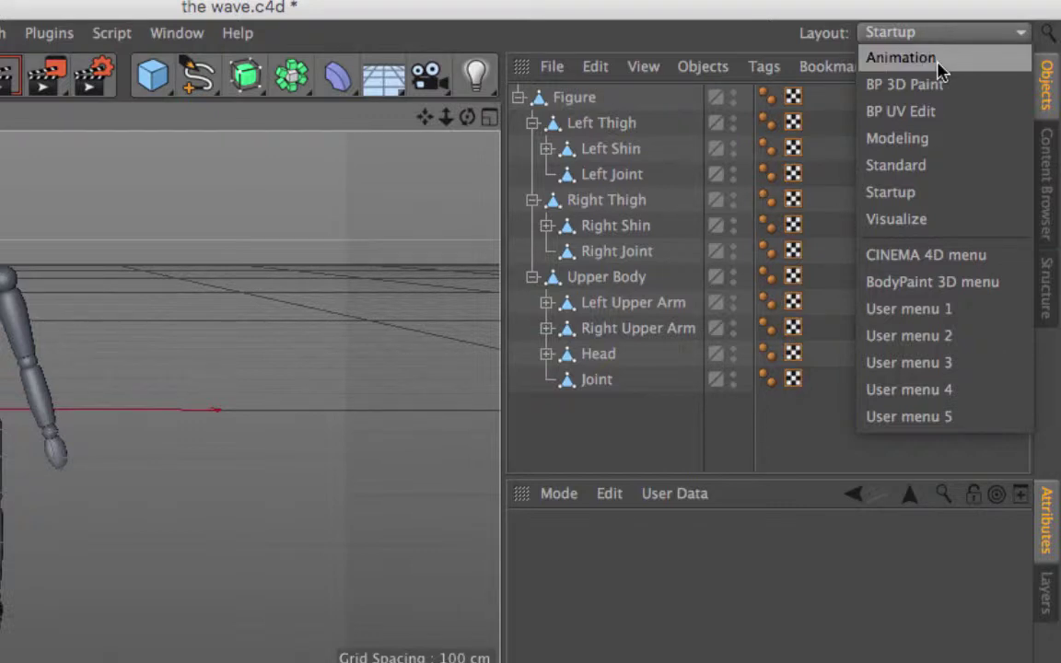
{"action": "left_click", "coordinate": [938, 62]}
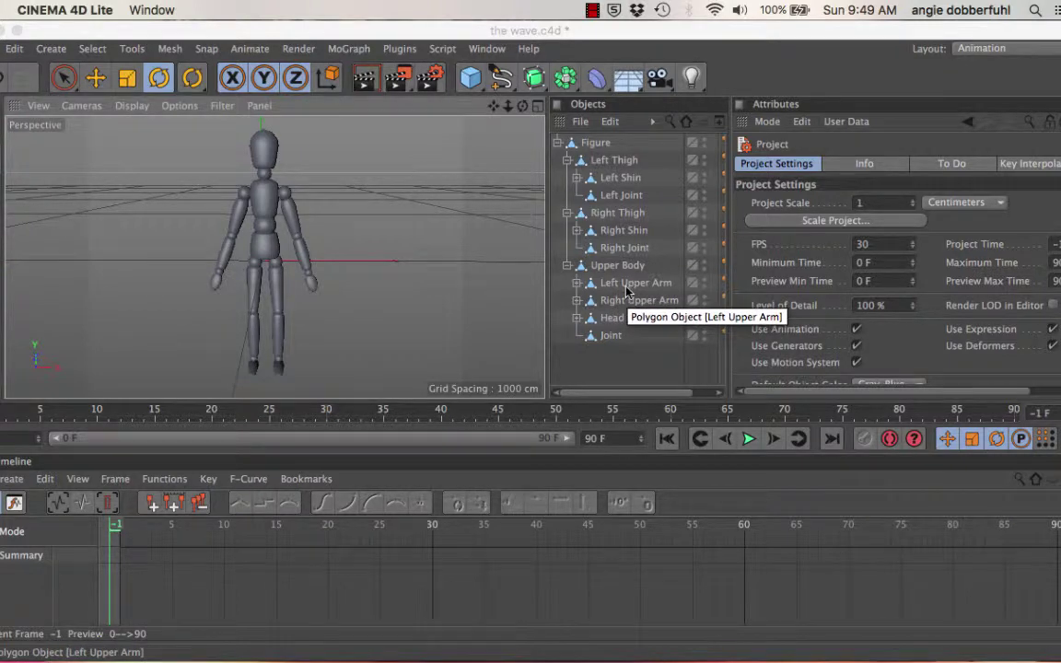
- Bend the left lower arm upward to a bank of about -121° at frame 10 and record a keyframe for it there
{"action": "left_click", "coordinate": [577, 283]}
{"action": "left_click", "coordinate": [645, 300]}
{"action": "left_click", "coordinate": [118, 528]}
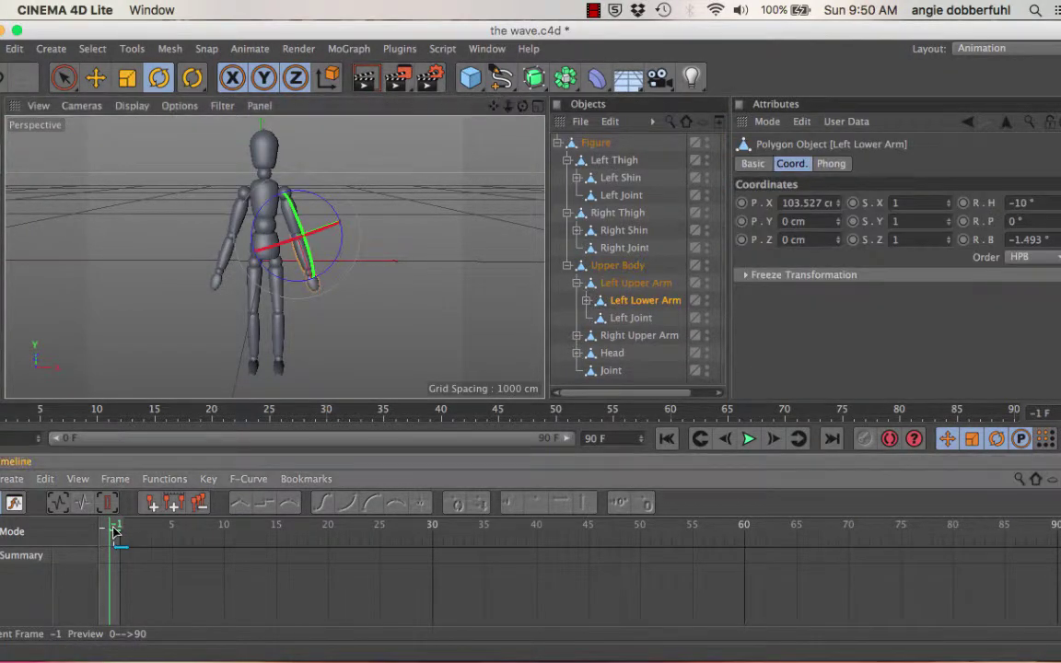
{"action": "left_click_drag", "start_coordinate": [123, 530], "coordinate": [174, 532]}
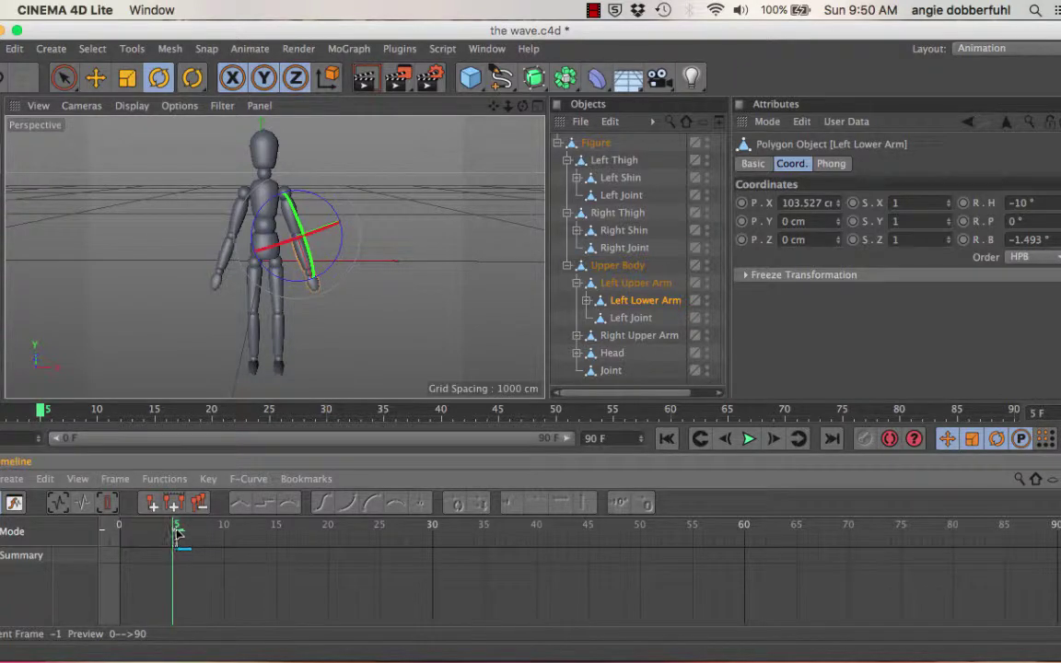
{"action": "left_click_drag", "start_coordinate": [178, 533], "coordinate": [227, 534]}
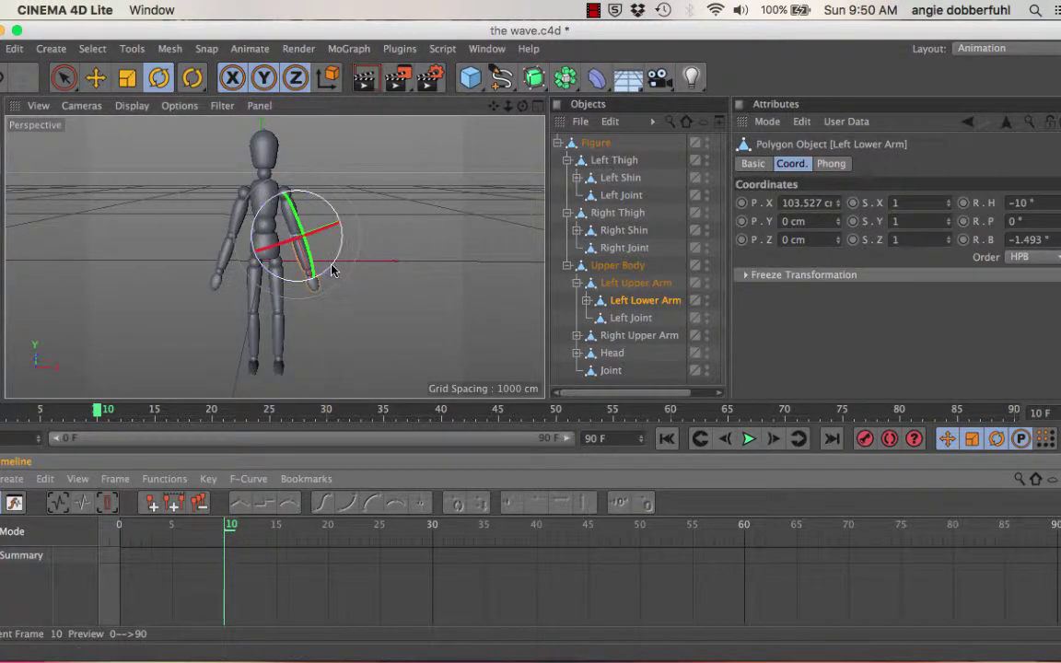
{"action": "left_click_drag", "start_coordinate": [332, 269], "coordinate": [309, 178]}
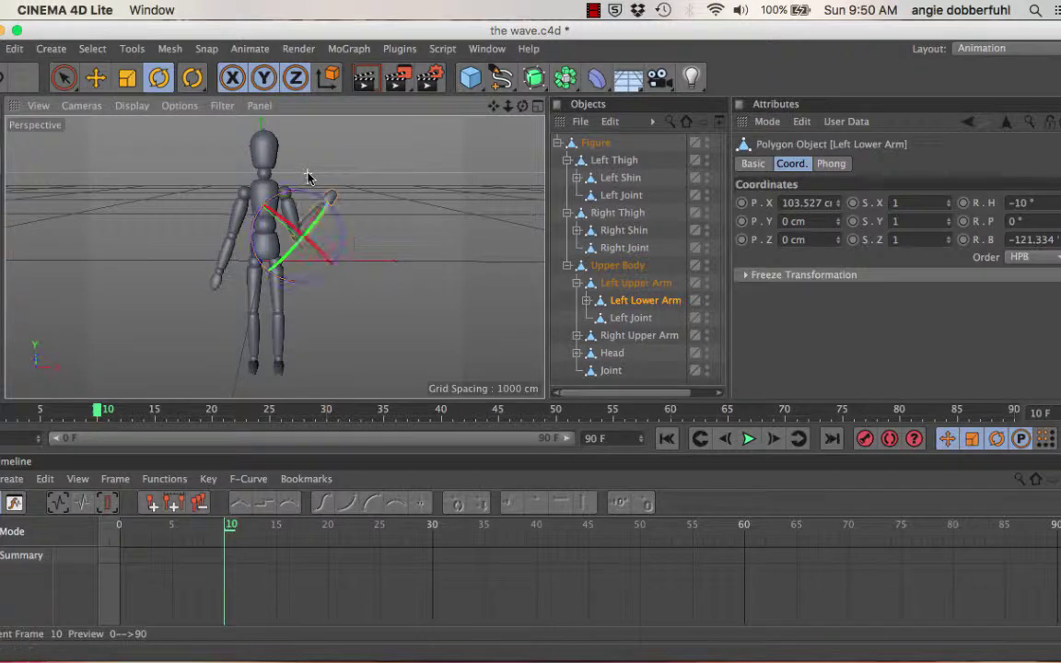
{"action": "left_click", "coordinate": [865, 439]}
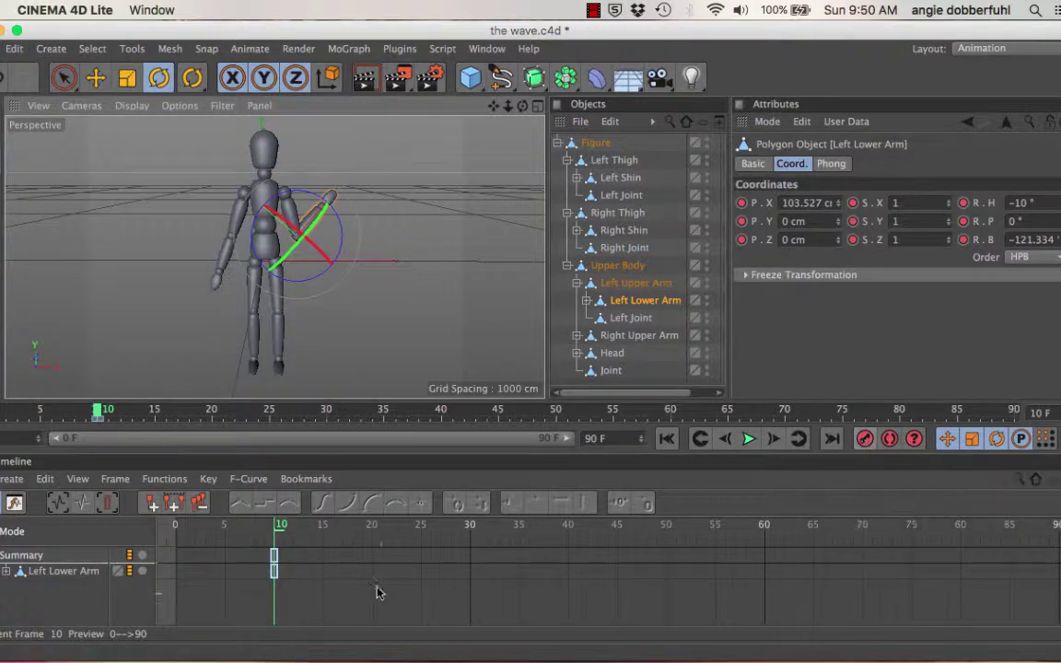
- Straighten the left lower arm down to a bank of about -4.6° at frame 0, record its keyframe and preview the motion
{"action": "left_click_drag", "start_coordinate": [281, 525], "coordinate": [178, 526]}
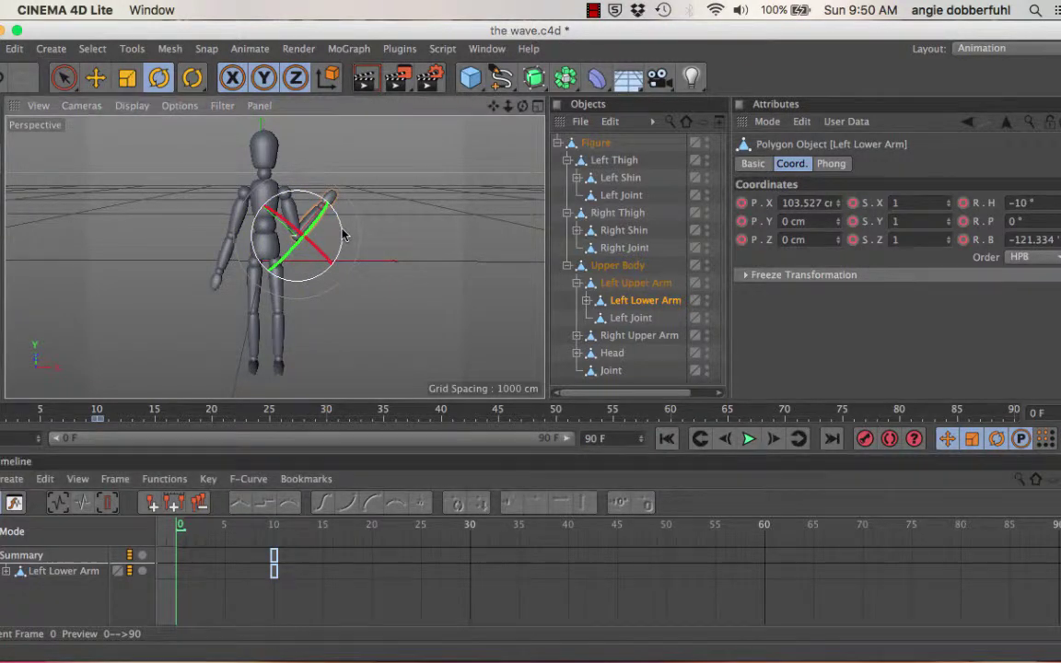
{"action": "left_click_drag", "start_coordinate": [343, 236], "coordinate": [336, 307]}
{"action": "left_click_drag", "start_coordinate": [312, 332], "coordinate": [261, 347]}
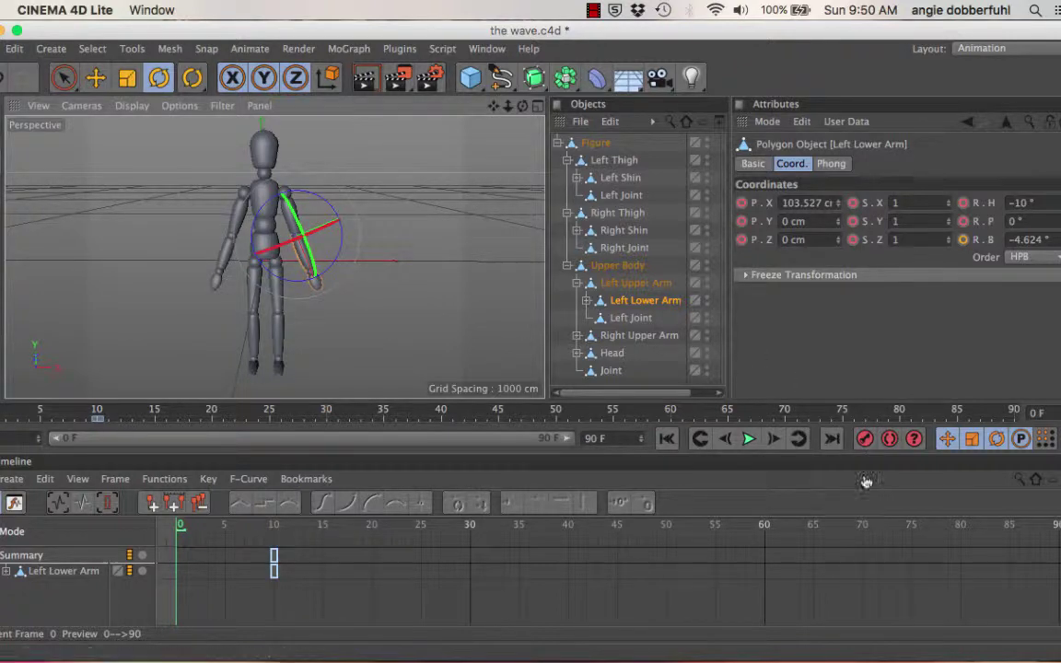
{"action": "left_click", "coordinate": [865, 441]}
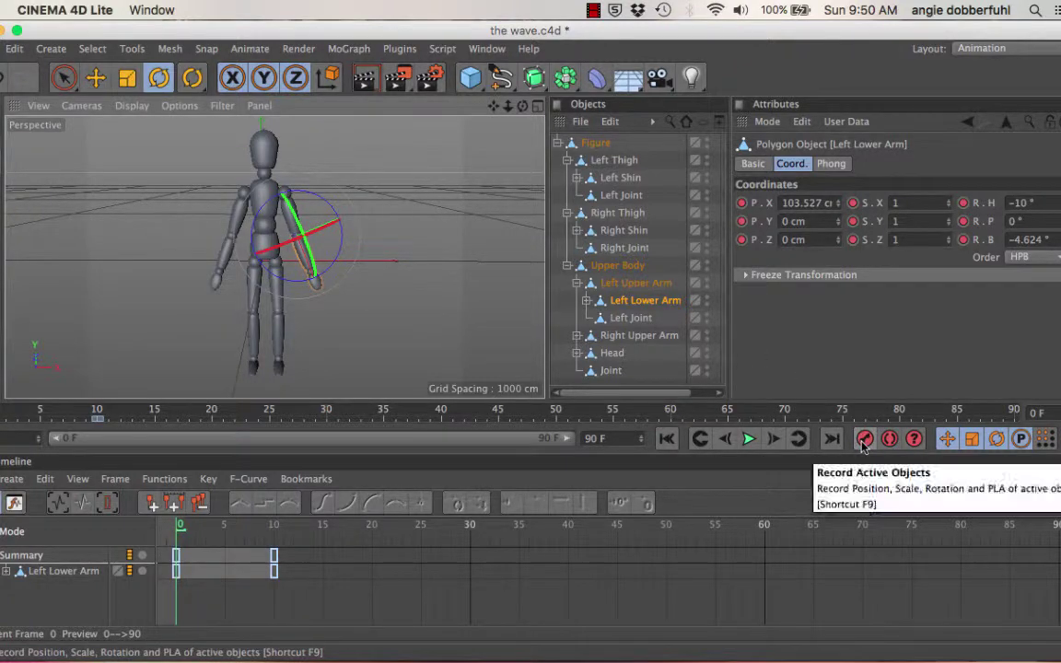
{"action": "left_click", "coordinate": [748, 440]}
{"action": "left_click", "coordinate": [748, 440]}
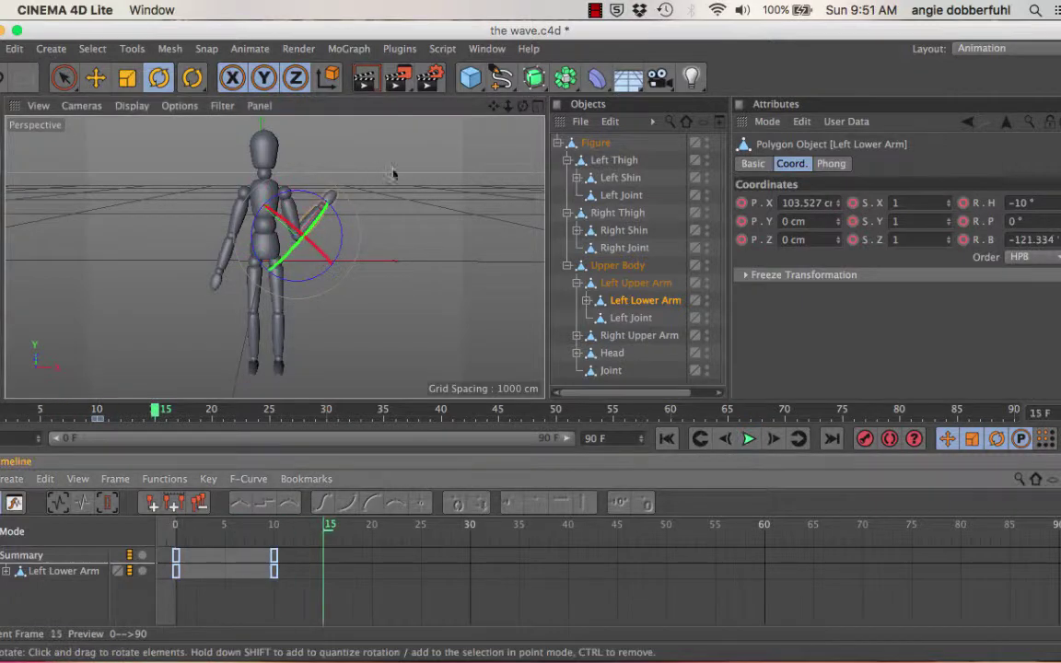
- Rotate the left hand upright to a bank of about -43° at frame 15 and record a keyframe for it
{"action": "left_click", "coordinate": [587, 302]}
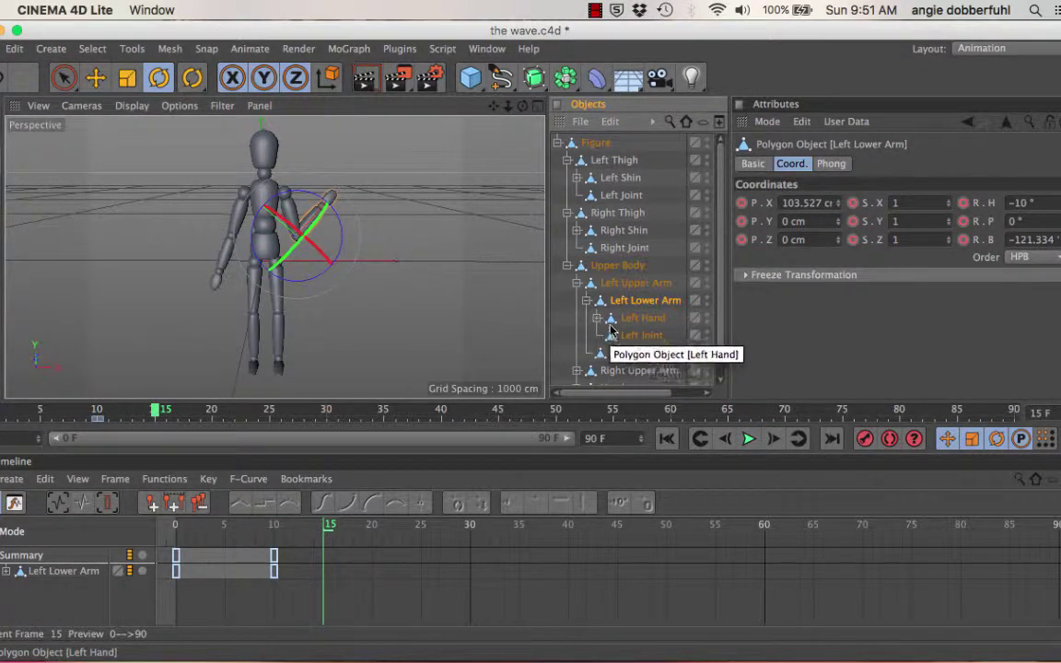
{"action": "left_click", "coordinate": [609, 322]}
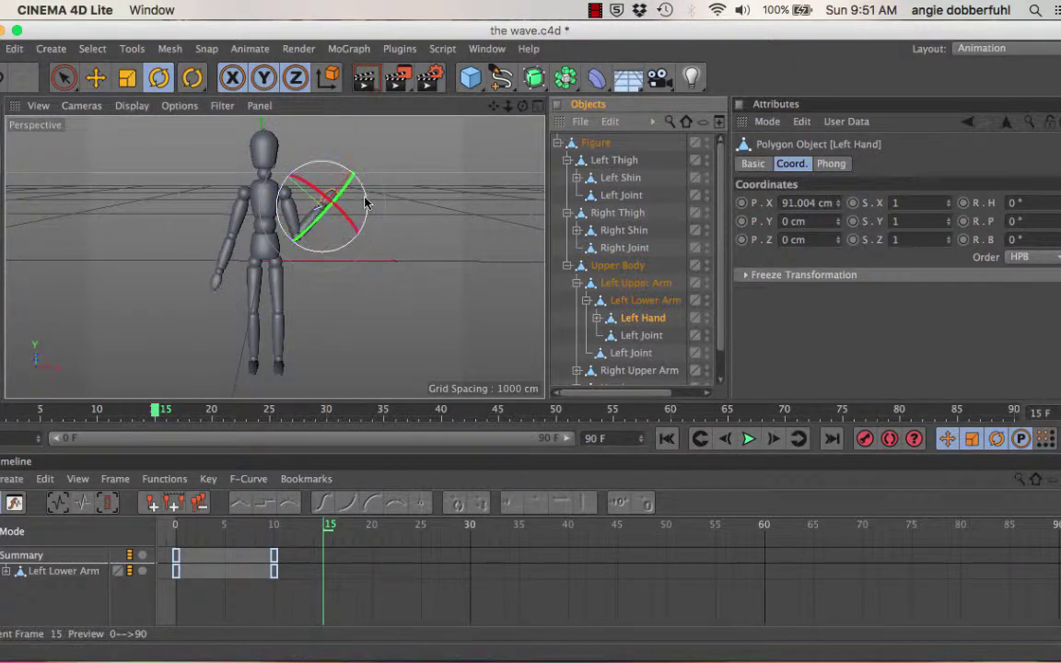
{"action": "left_click_drag", "start_coordinate": [367, 202], "coordinate": [343, 185]}
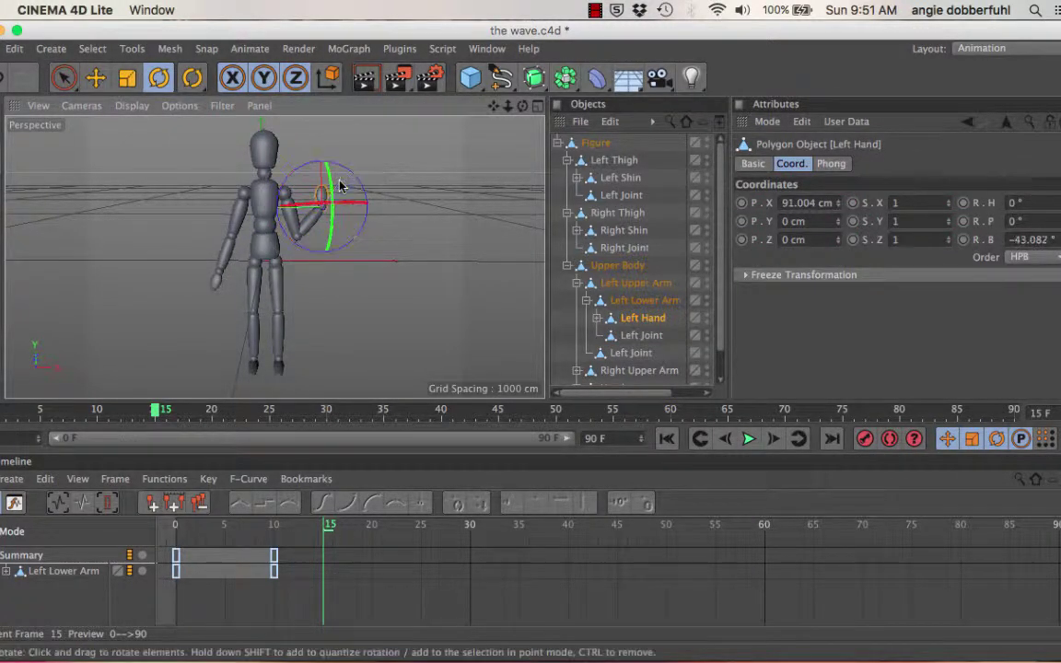
{"action": "left_click", "coordinate": [865, 438]}
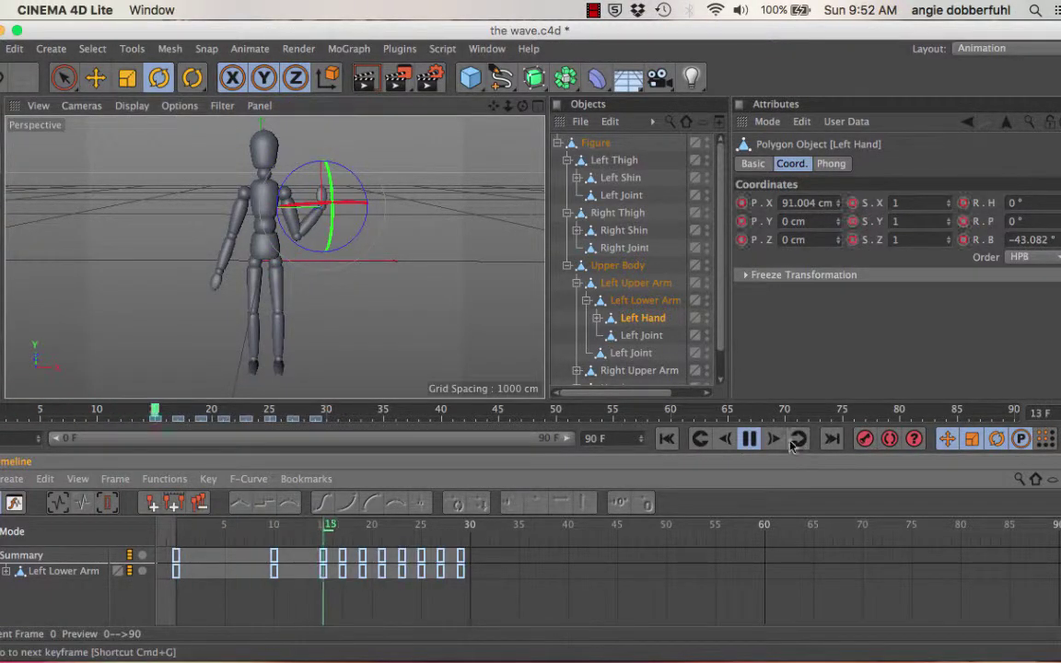